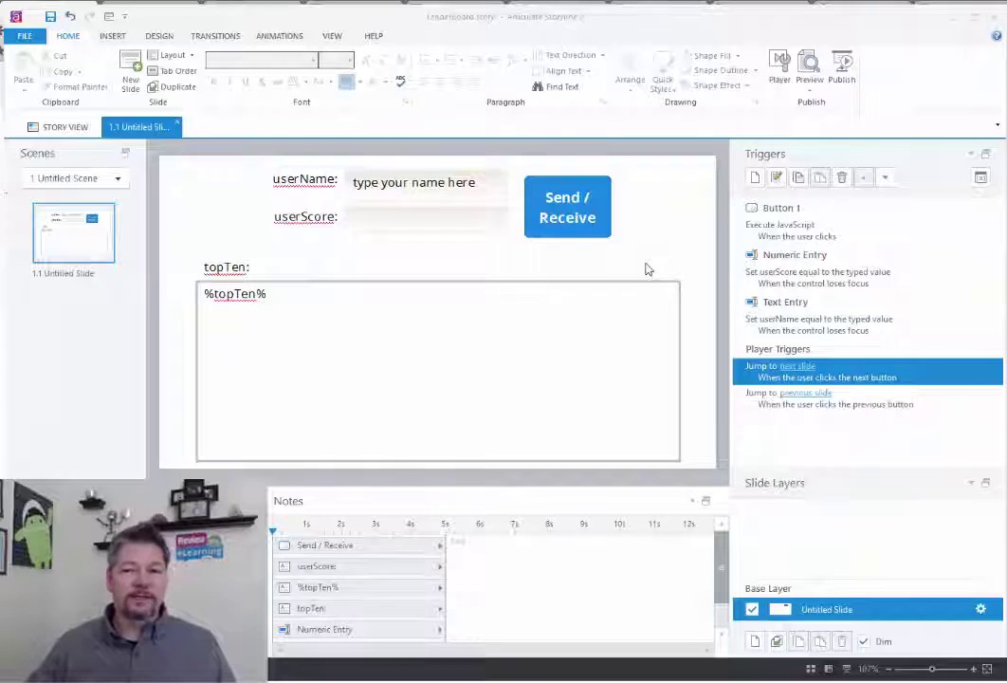
Review the project variables and the userName and userScore entry fields with their triggers.
click(981, 180)
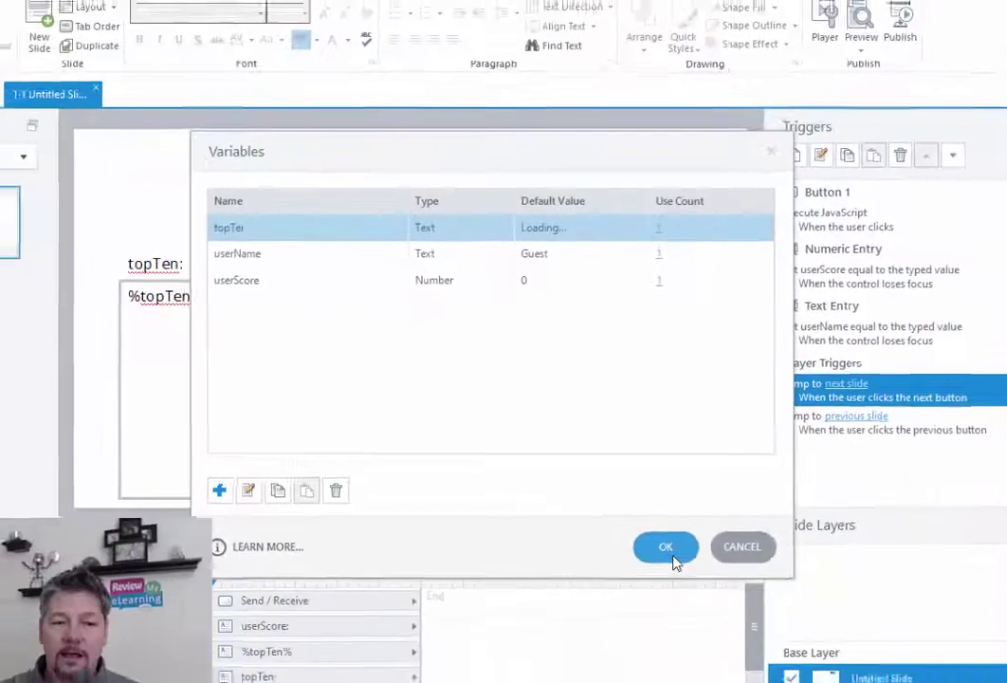
click(689, 601)
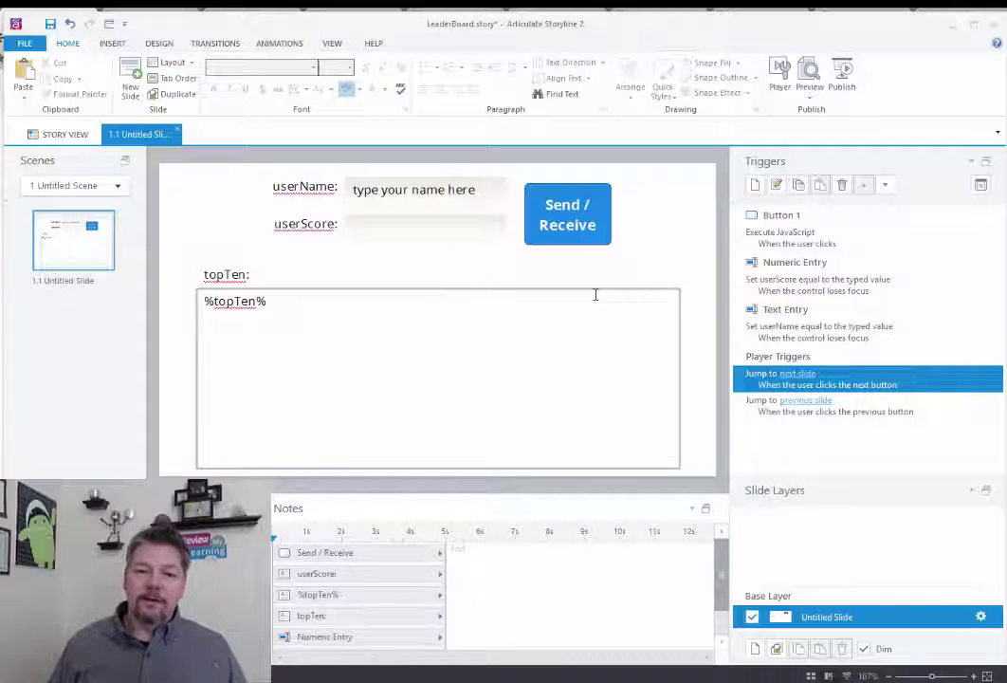
click(361, 188)
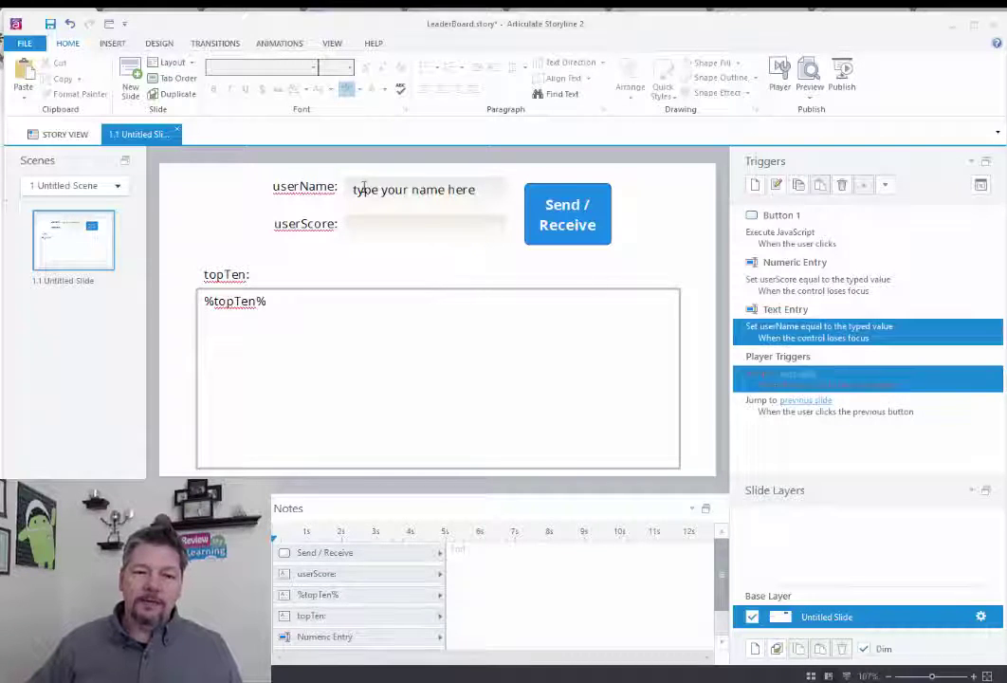
click(389, 229)
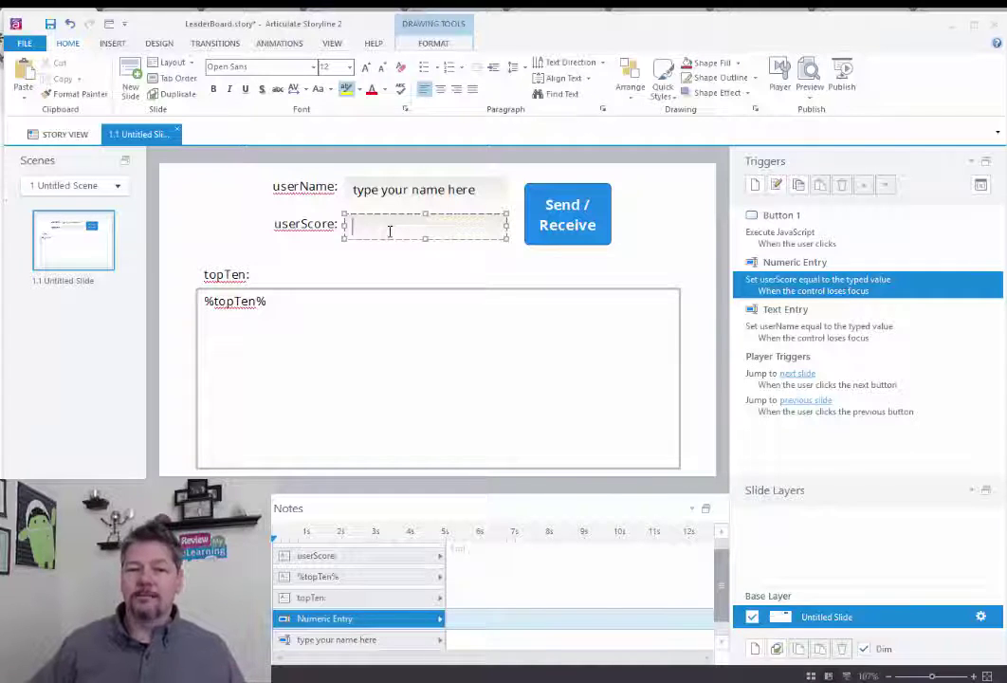
click(390, 281)
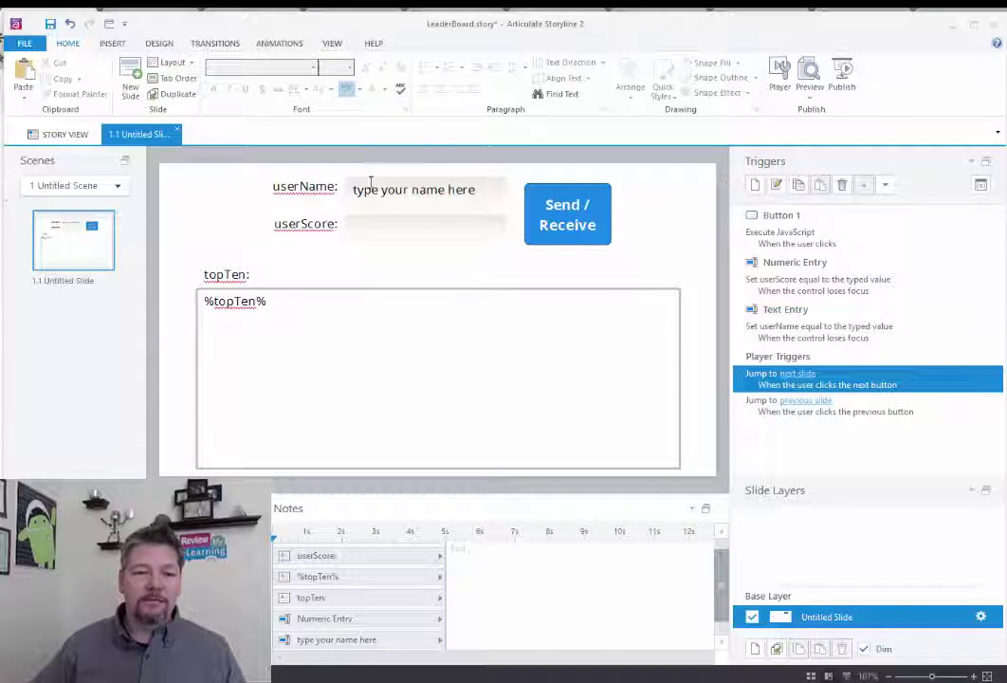
Revisit both entry fields, select the %topTen% reference in its box, and recheck the variables list.
click(405, 189)
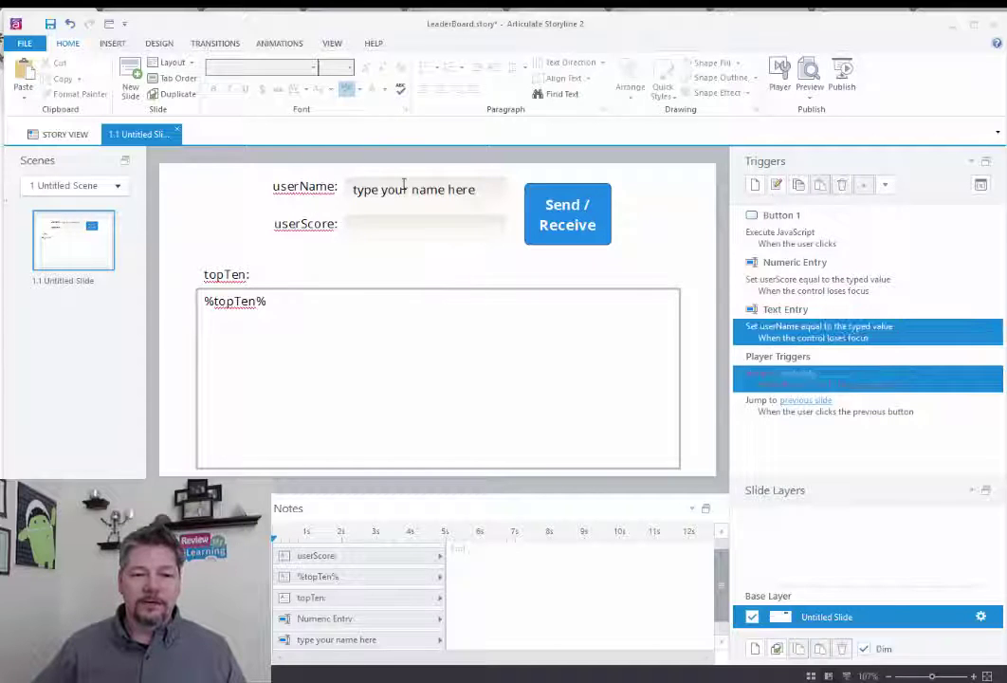
click(409, 225)
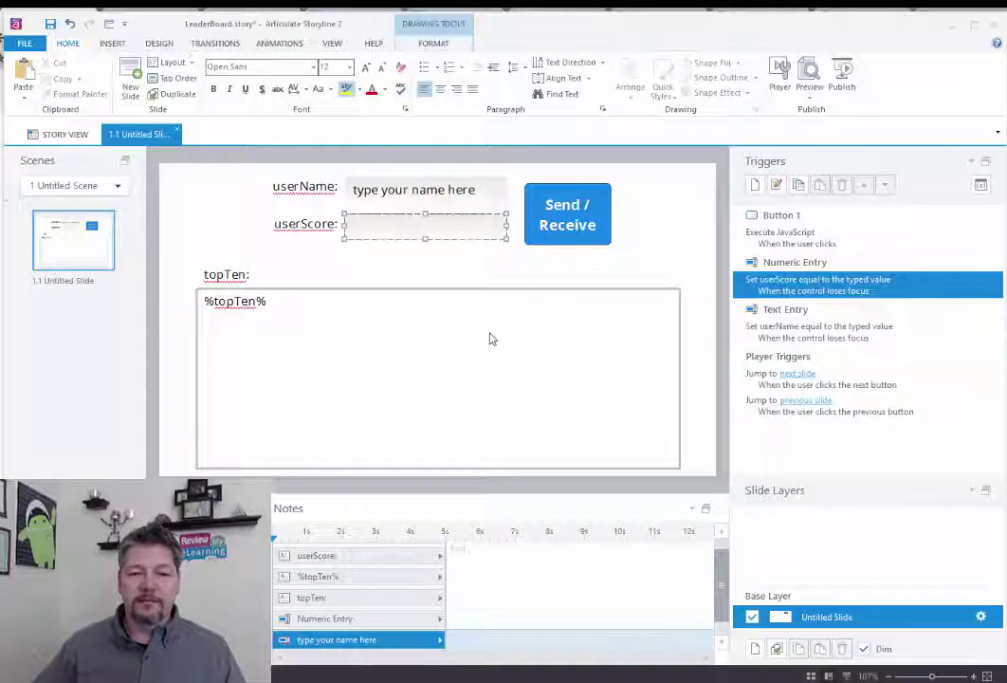
click(266, 302)
drag(266, 301, 203, 301)
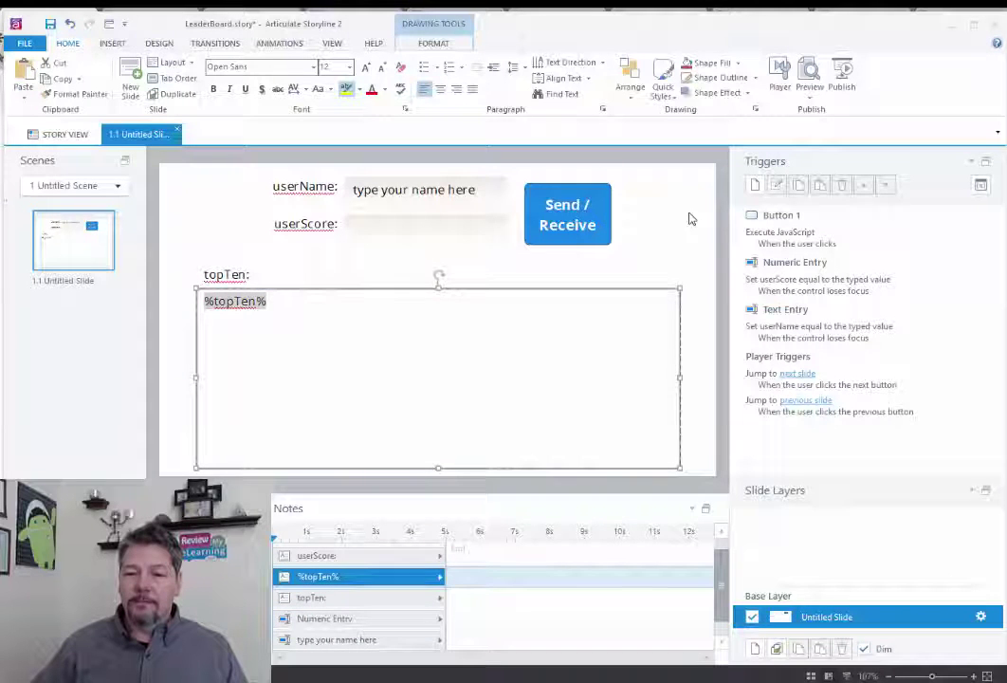
click(982, 187)
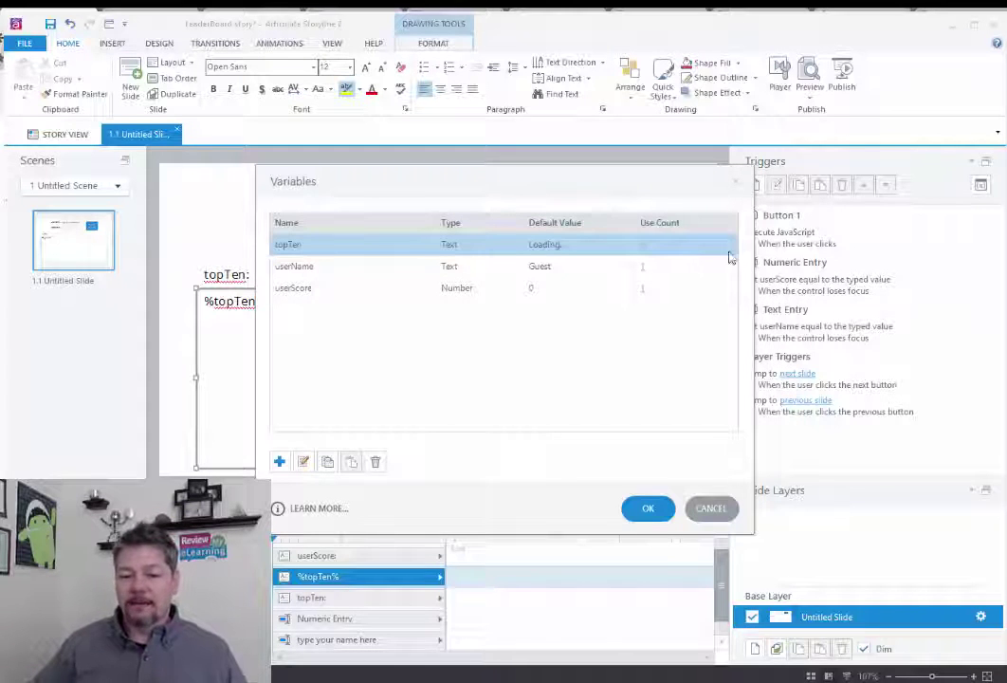
click(647, 508)
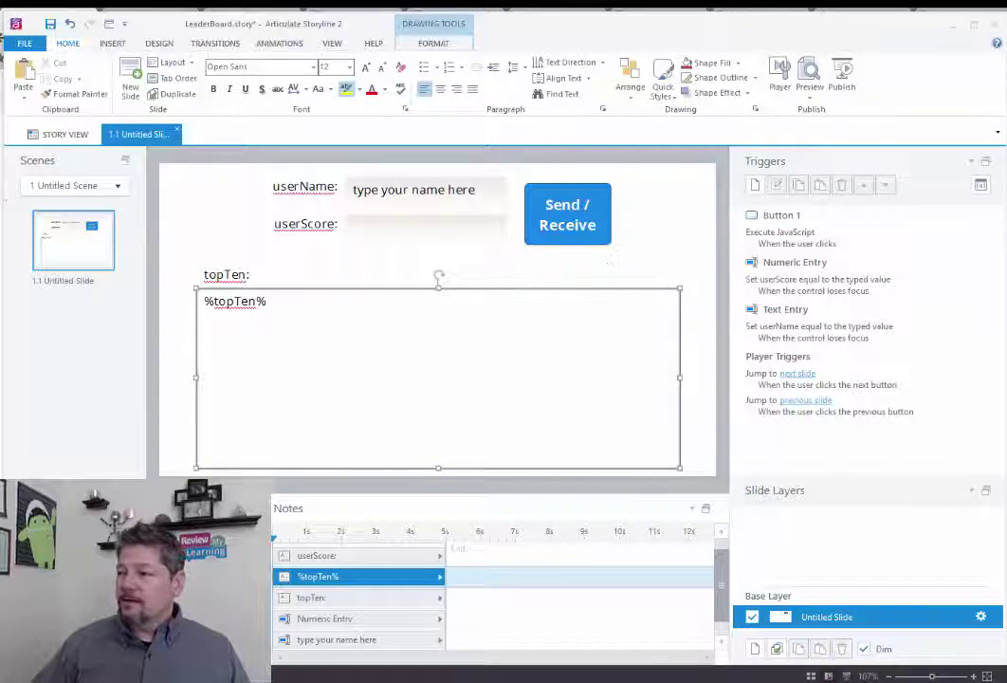
Replace YOUR_URL_HERE in leaderboard.js with the Google script URL and copy the whole script.
key(alt+Tab)
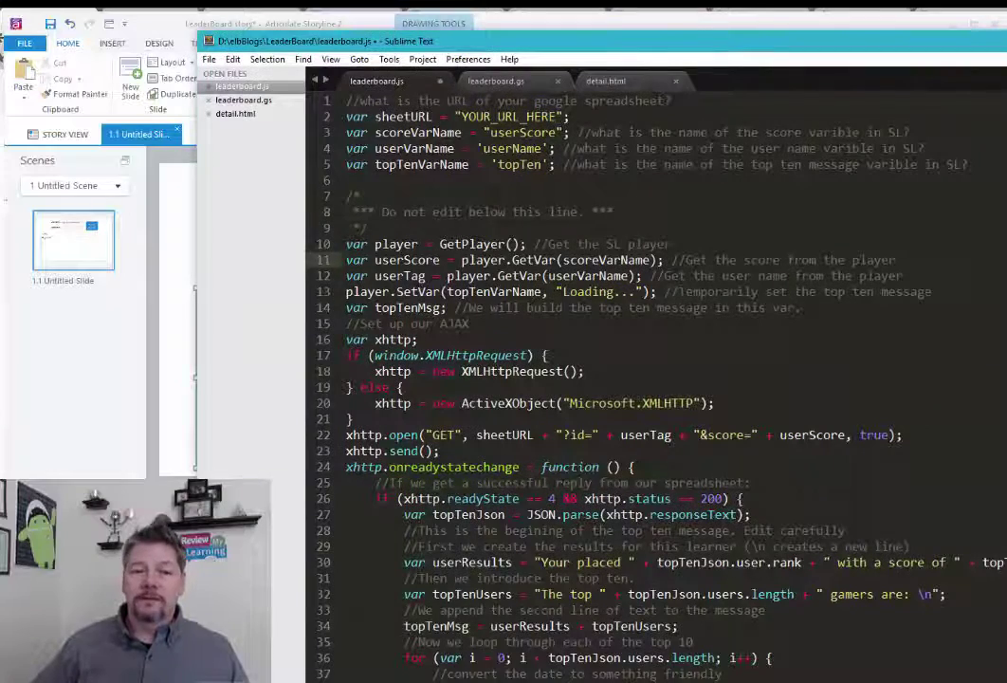
scroll(655, 379, down, 7)
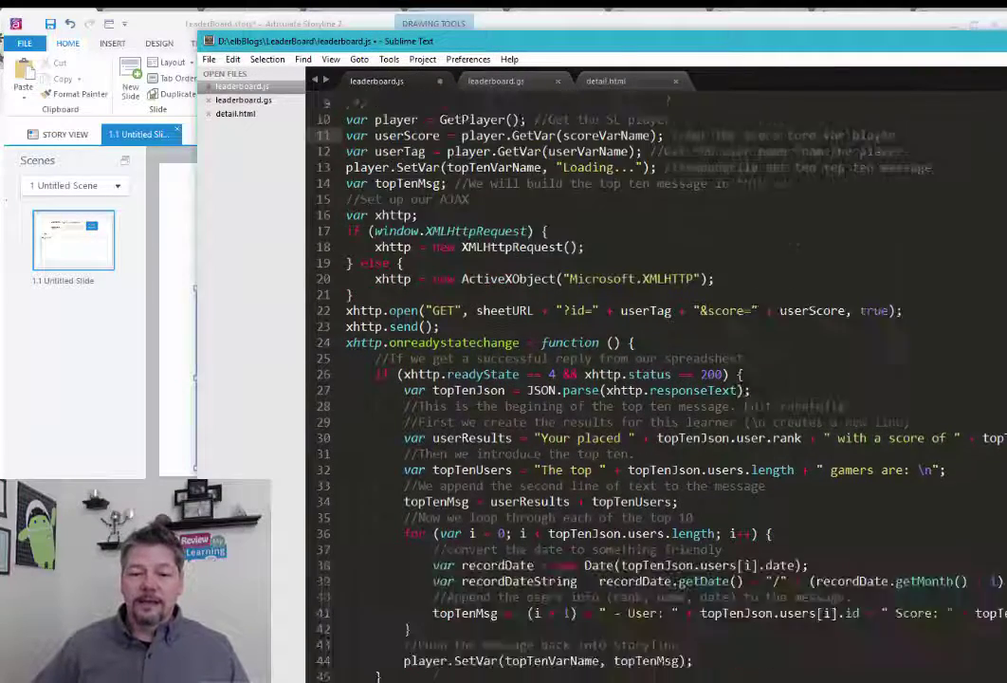
scroll(787, 490, up, 7)
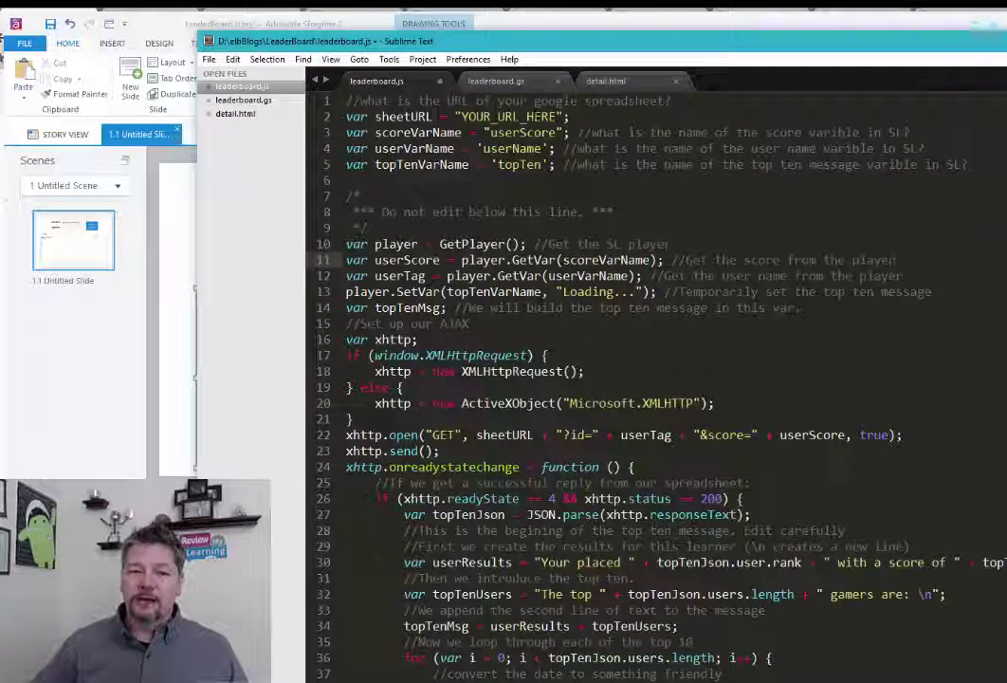
drag(463, 116, 561, 116)
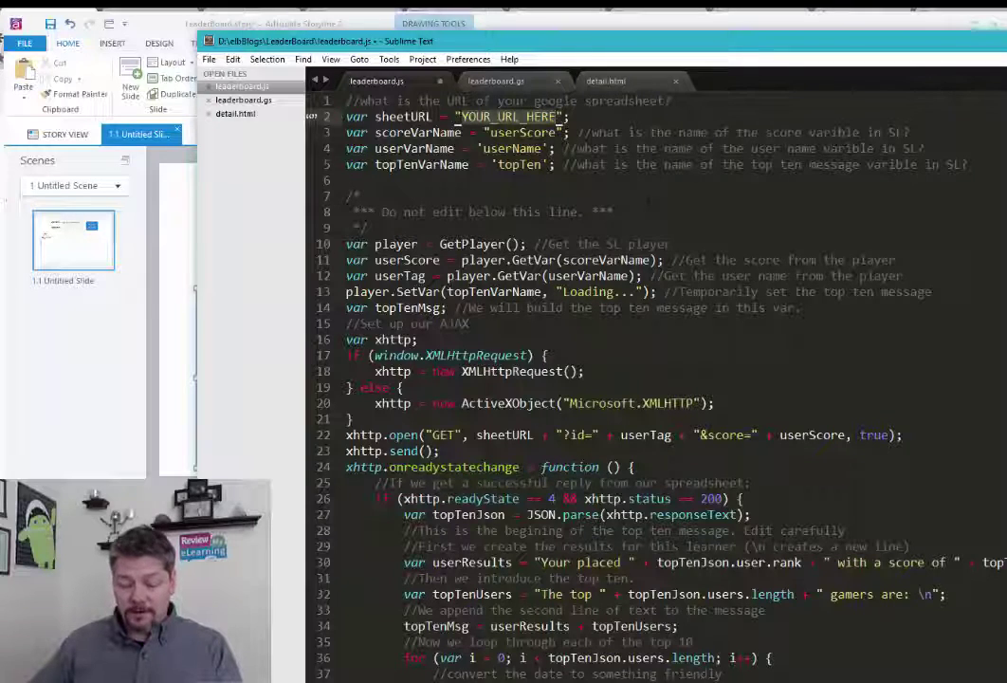
key(ctrl+v)
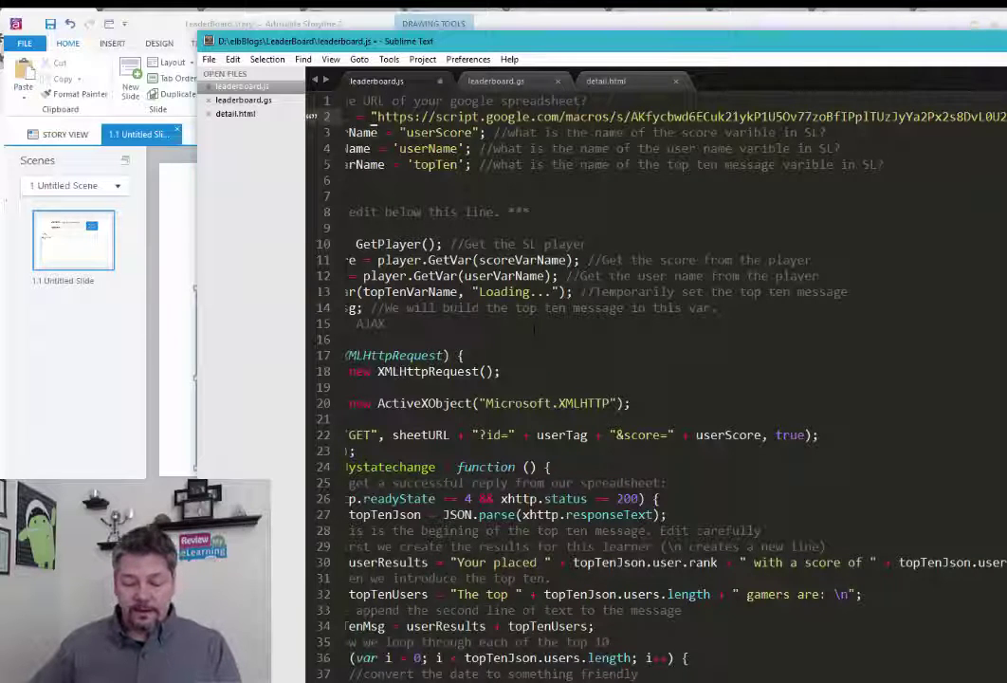
key(ctrl+a)
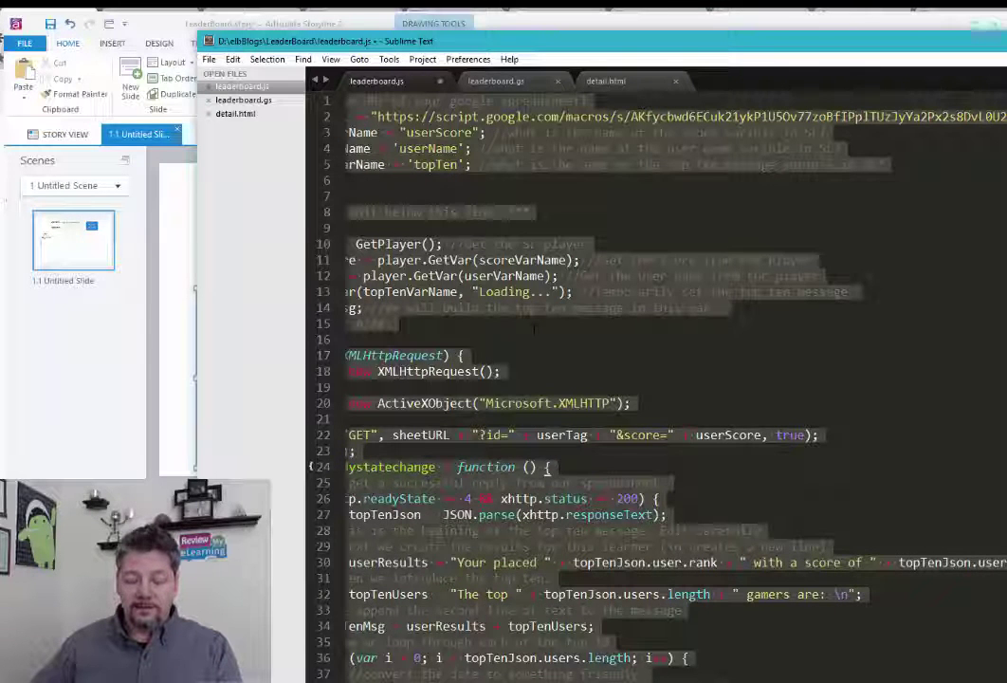
key(ctrl+c)
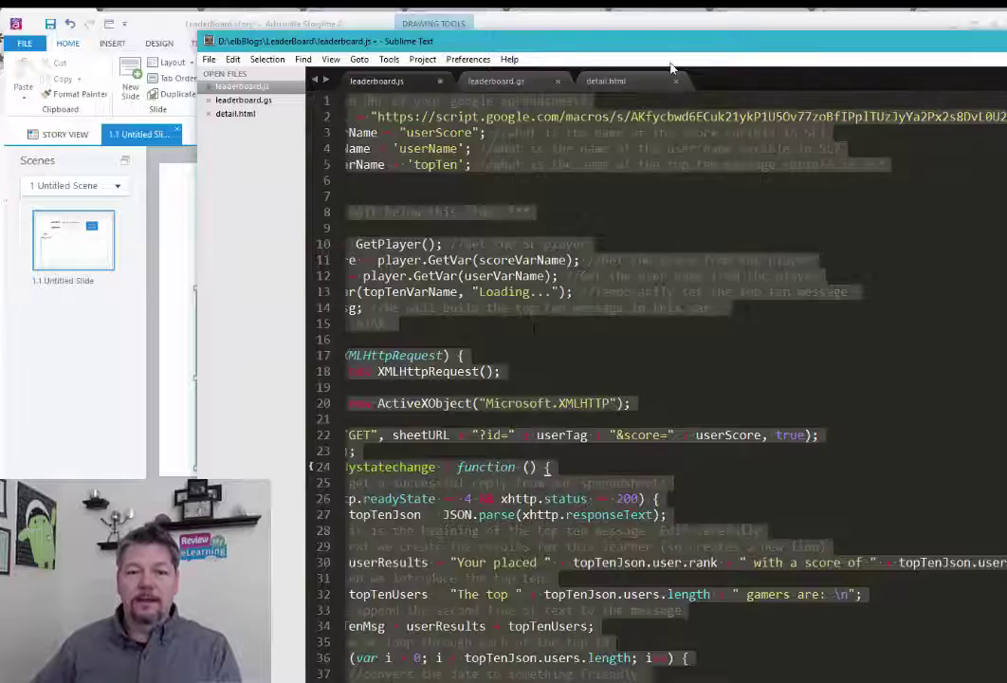
click(674, 12)
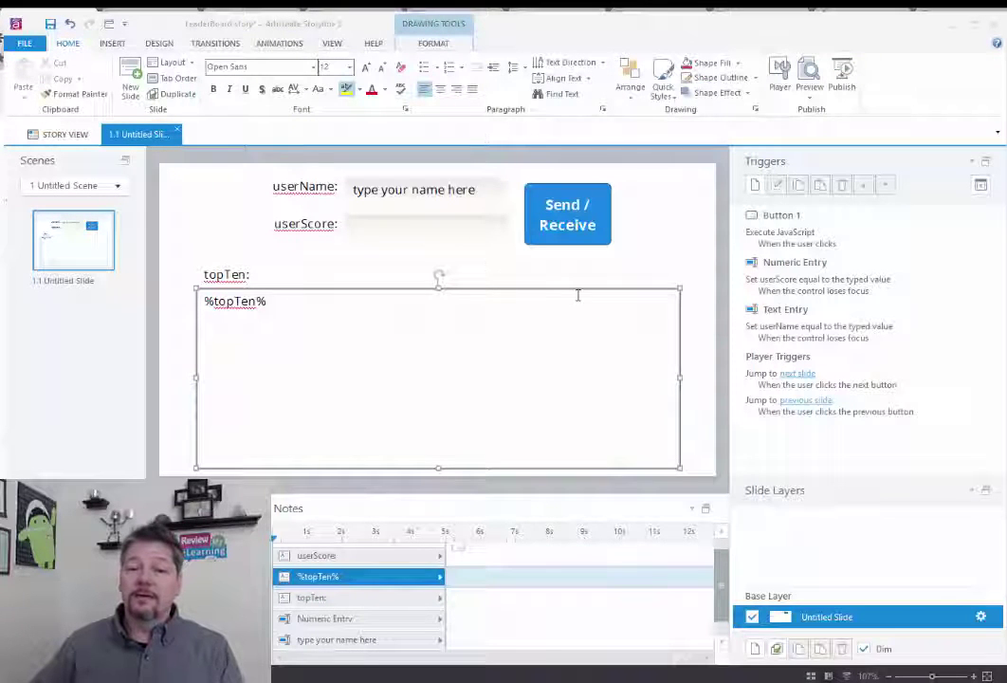
Paste the leaderboard script into the Send / Receive button's Execute JavaScript trigger and confirm it.
click(593, 186)
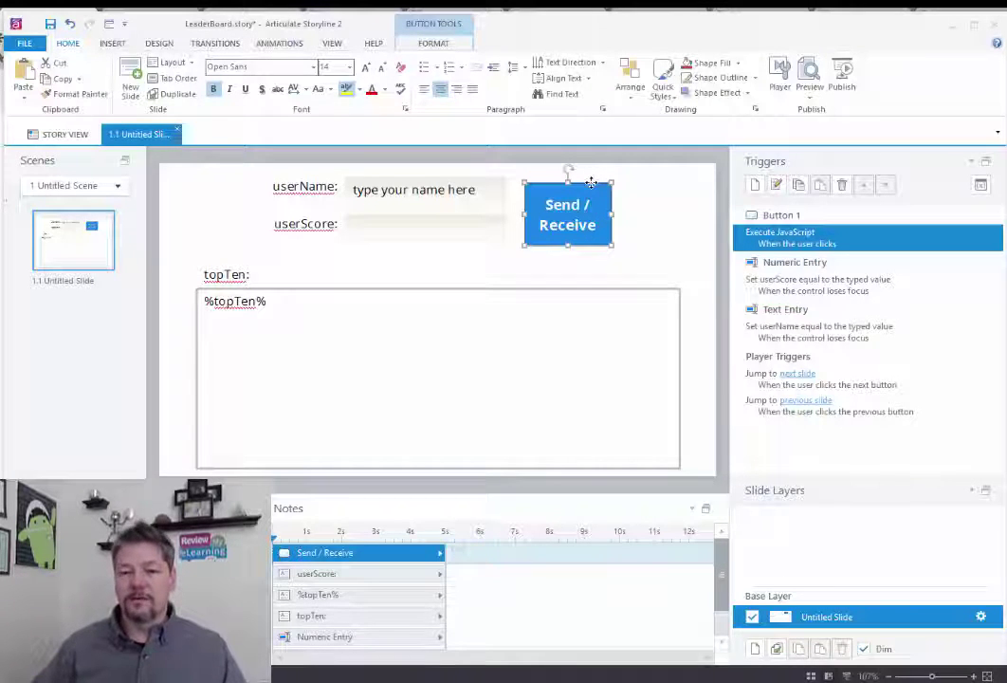
double_click(775, 242)
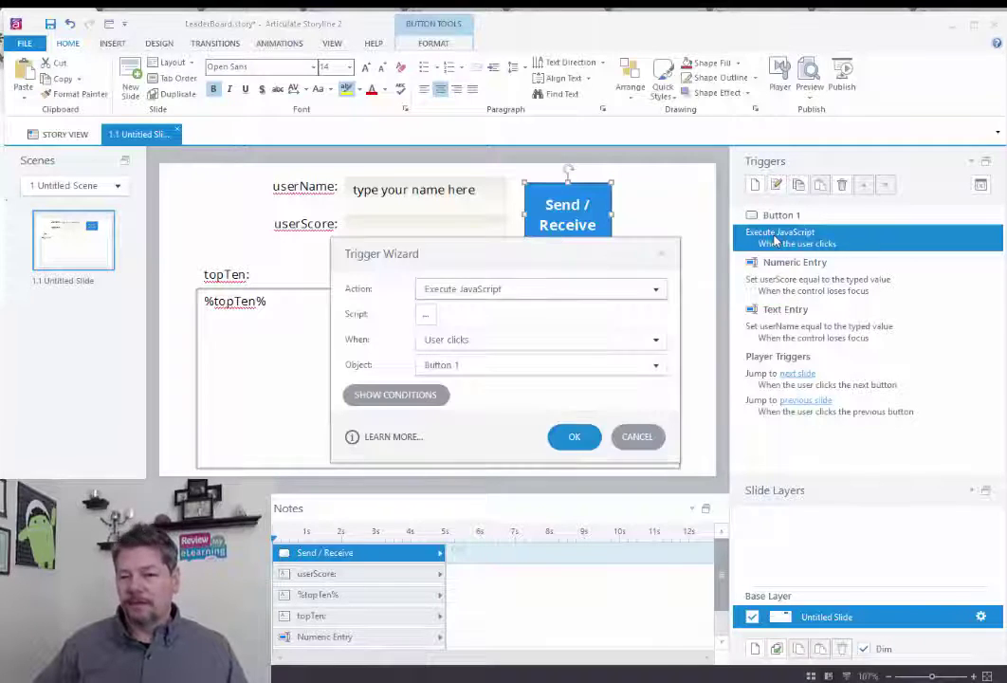
click(426, 315)
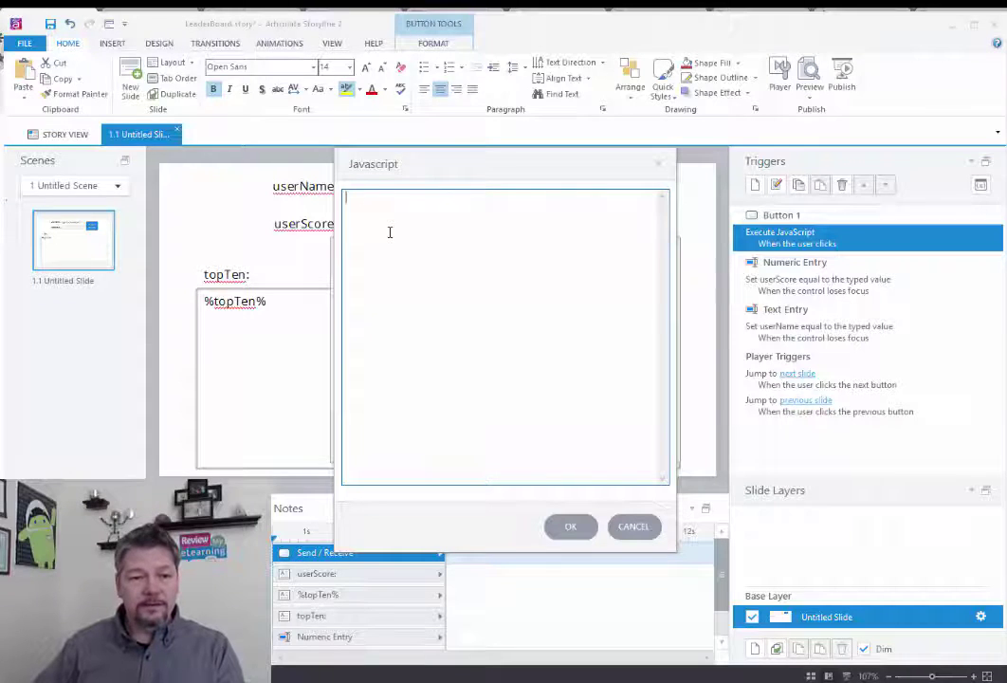
key(ctrl+v)
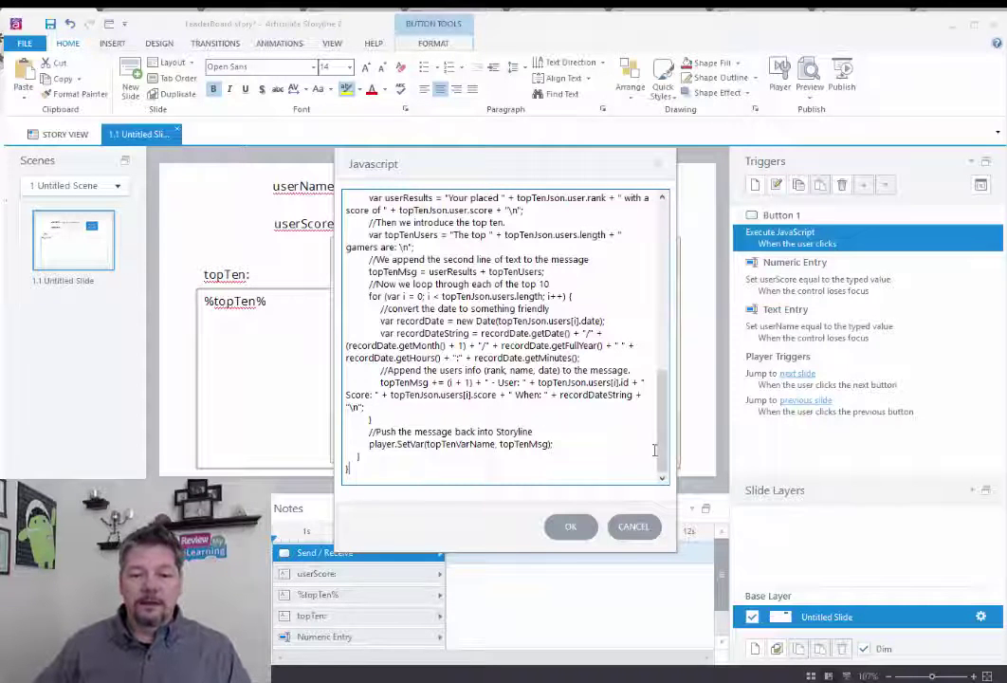
scroll(655, 449, up, 10)
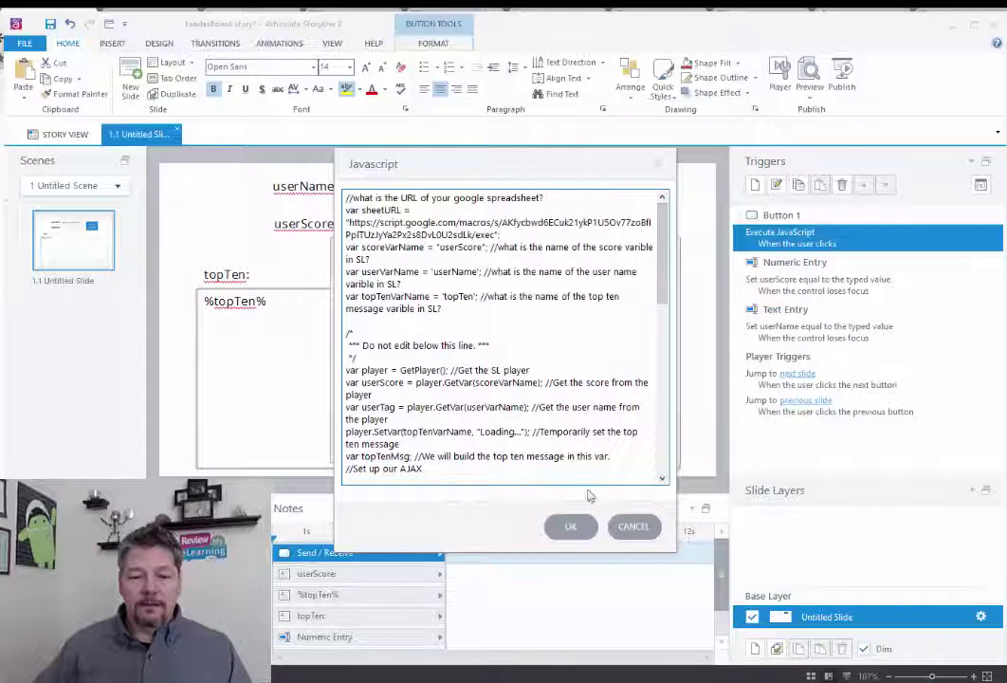
click(571, 524)
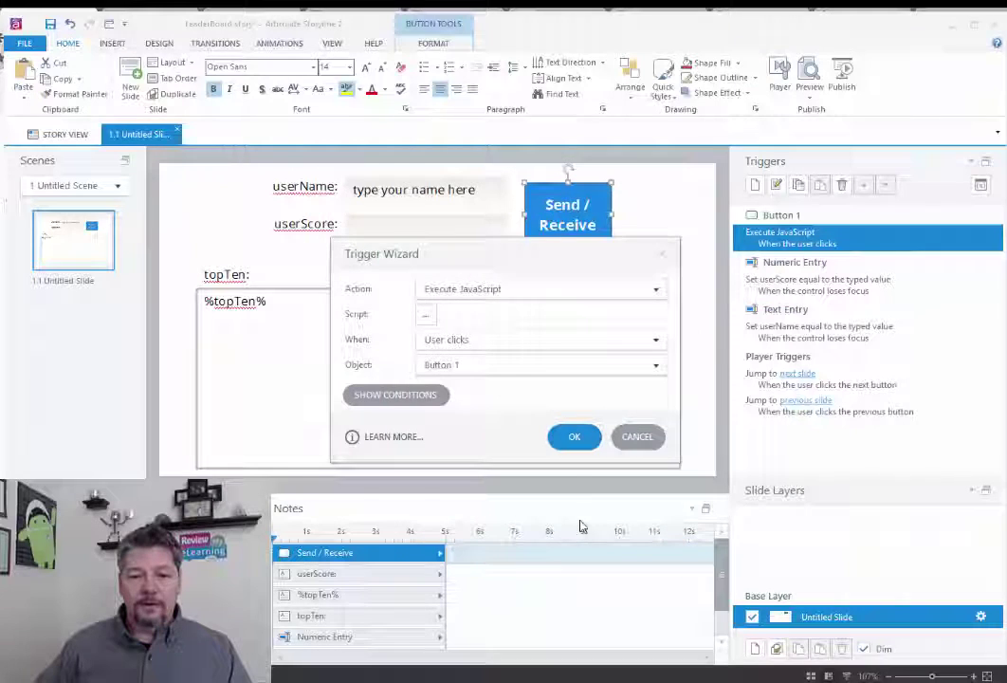
click(570, 438)
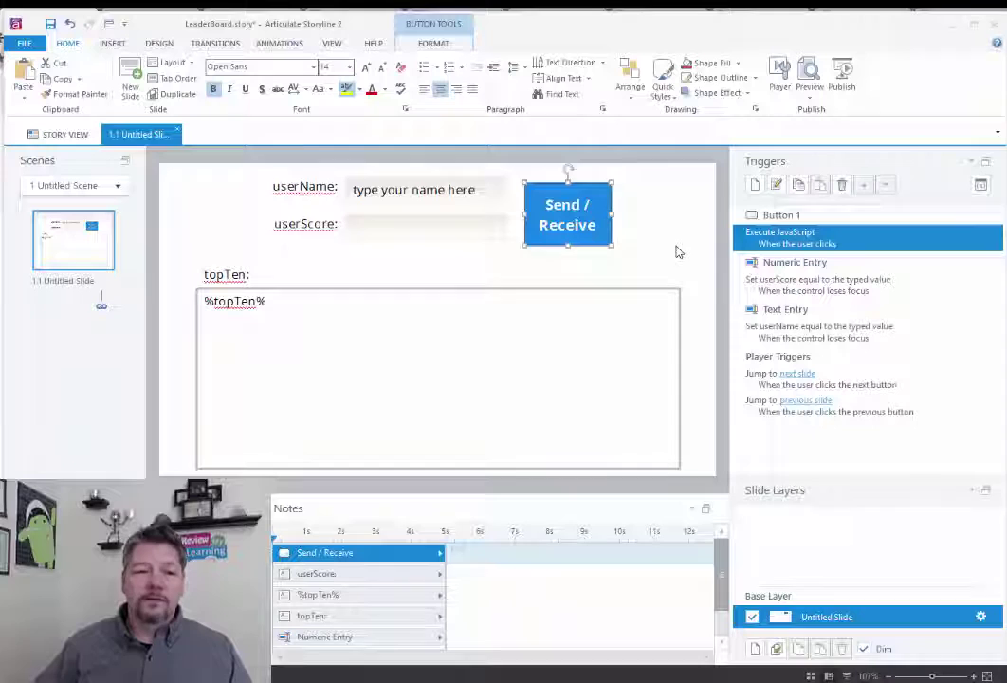
Publish the LeaderBoard project to Web at its folder path until Publish Successful appears.
click(842, 81)
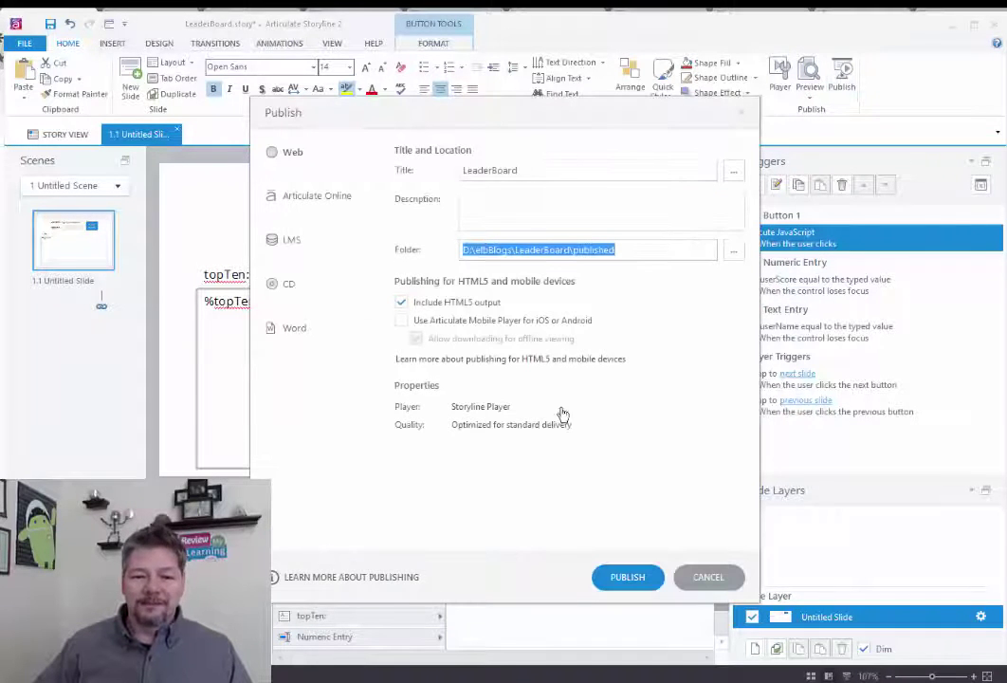
click(637, 577)
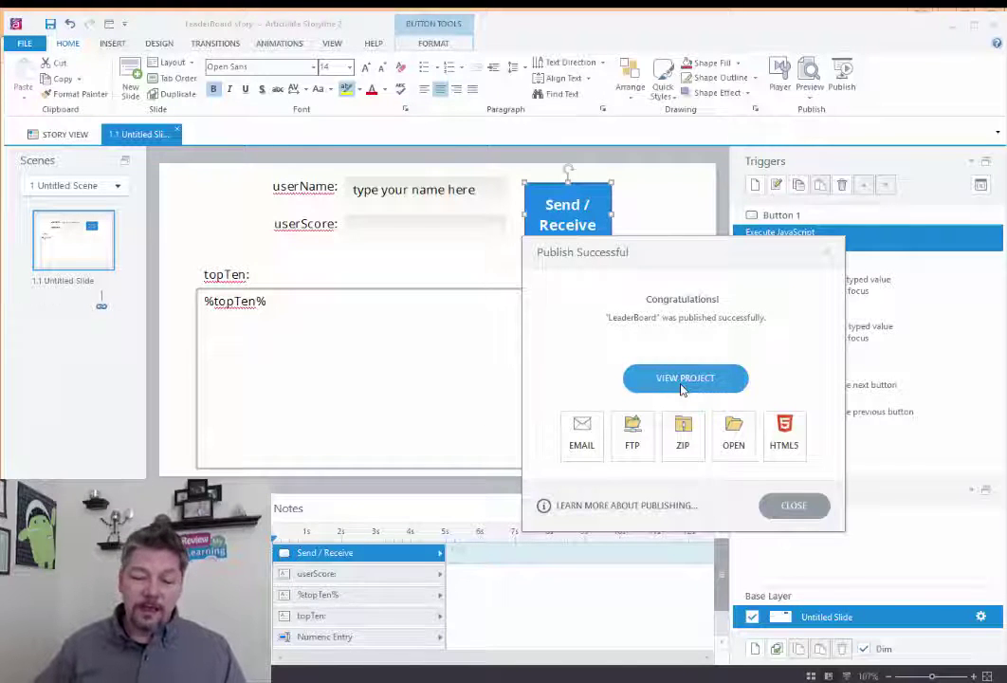
mouse_move(503, 681)
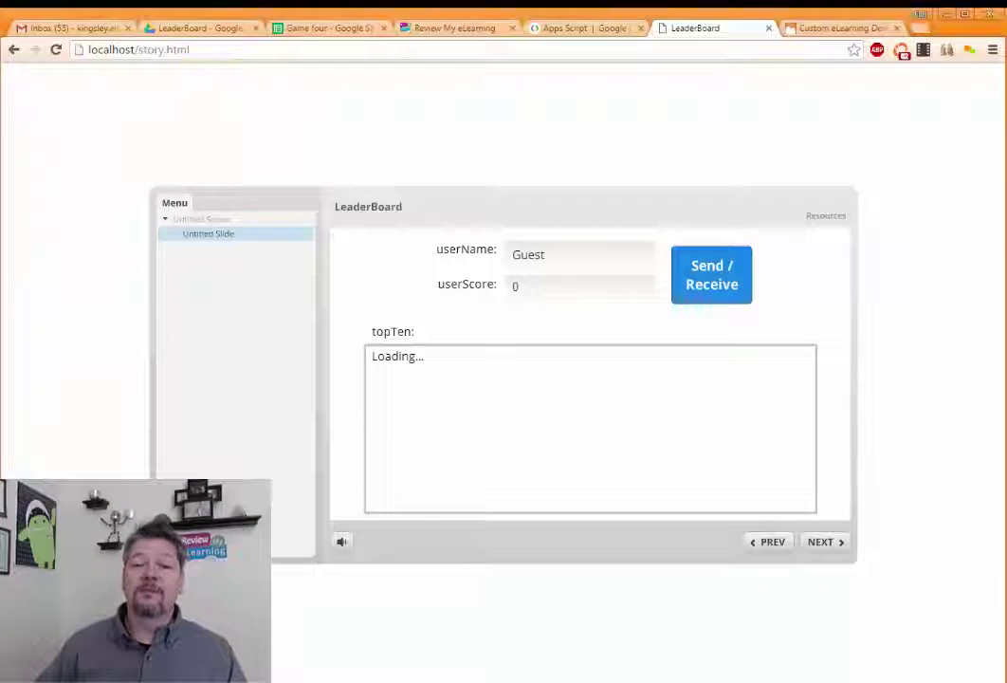
On the published leaderboard page, replace Guest with a player name, enter score 99, and send.
click(431, 664)
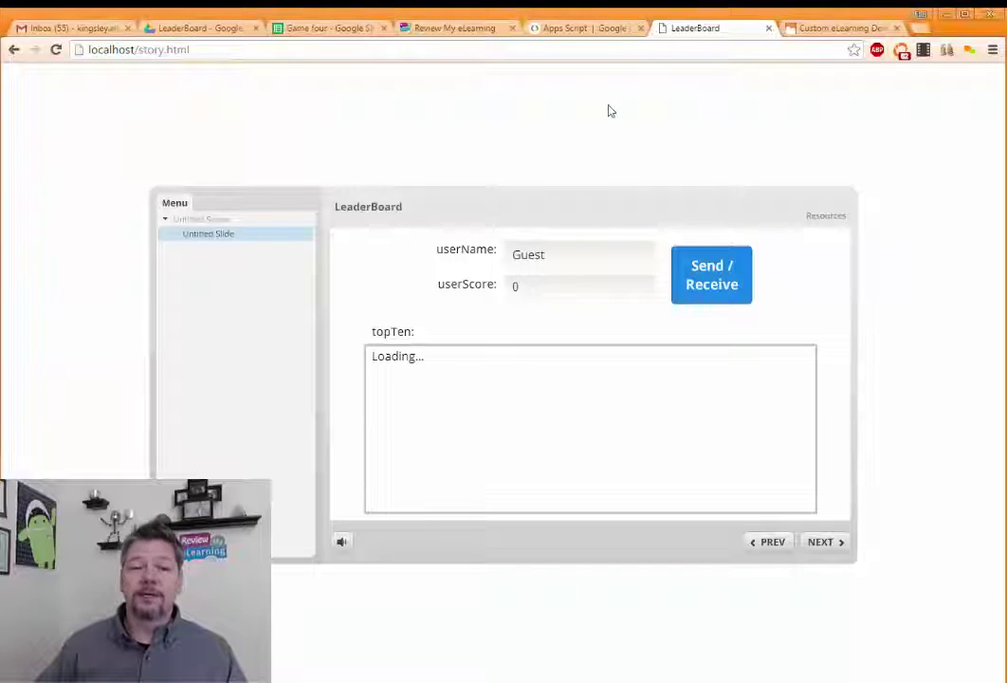
double_click(123, 49)
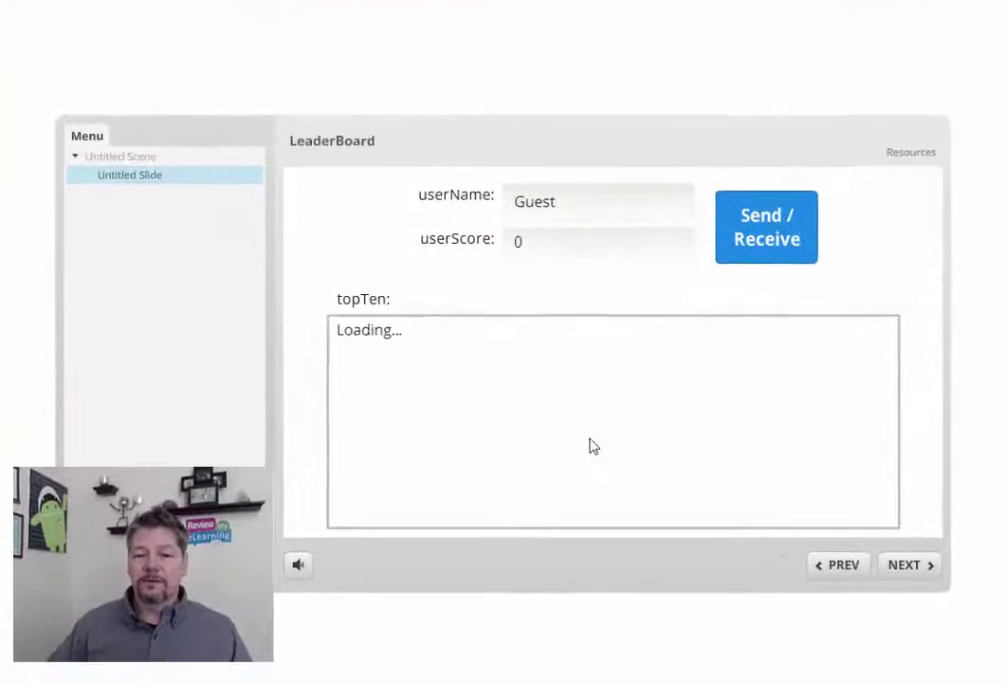
drag(585, 182, 486, 177)
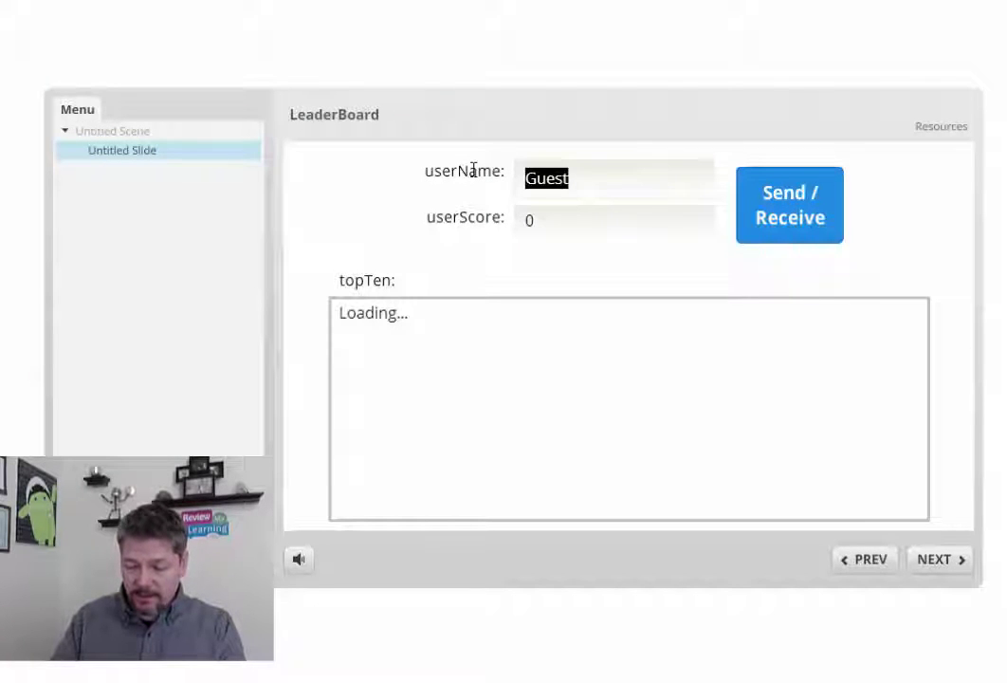
text(Ju)
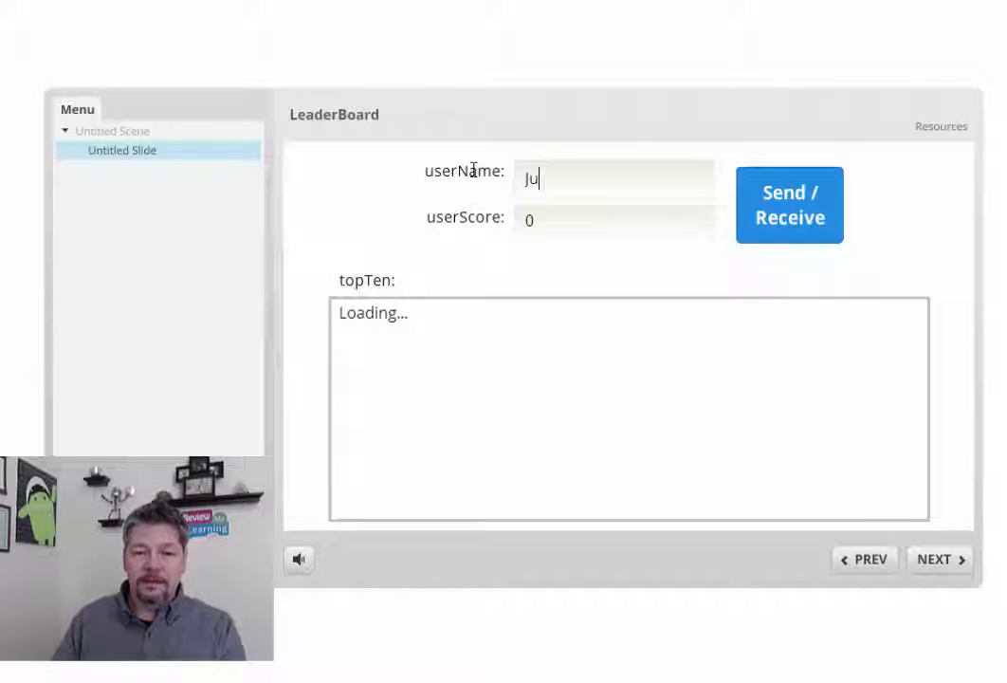
text(llian)
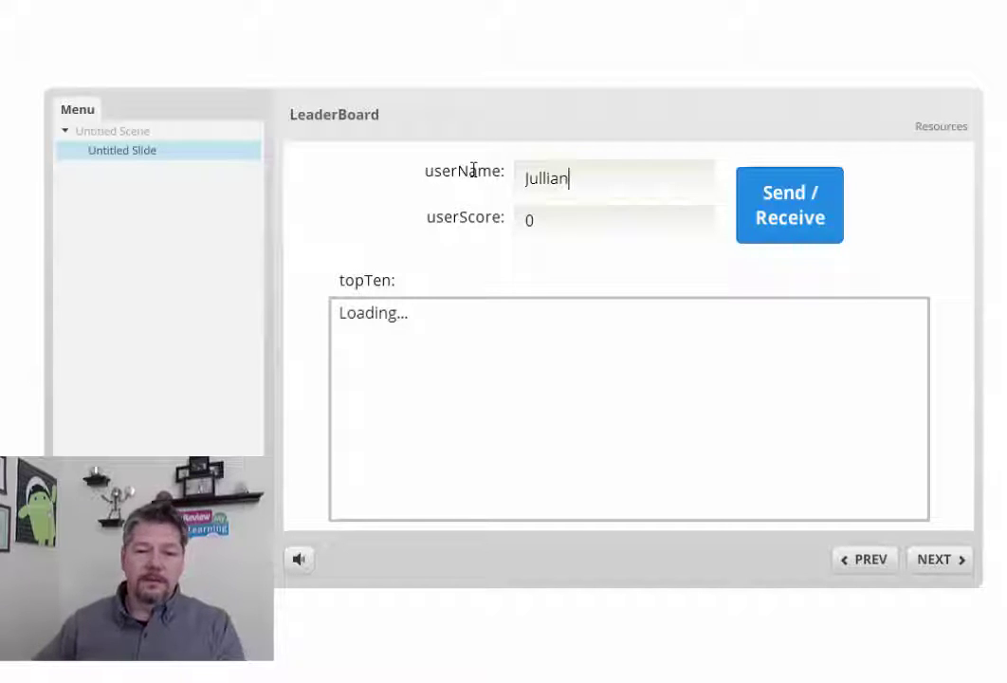
click(567, 220)
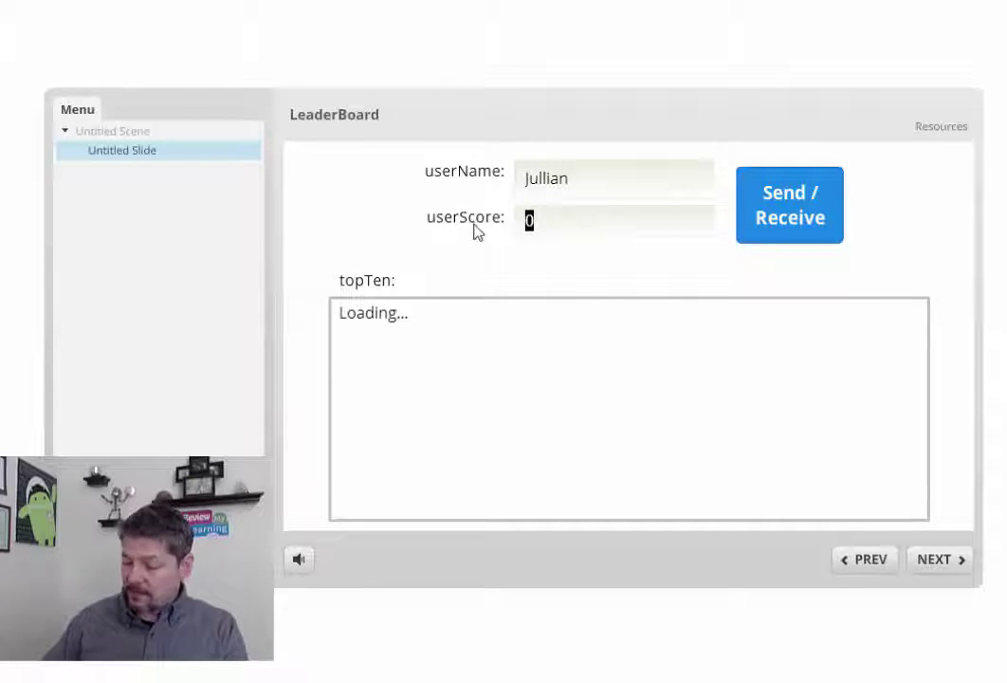
text(99)
click(771, 209)
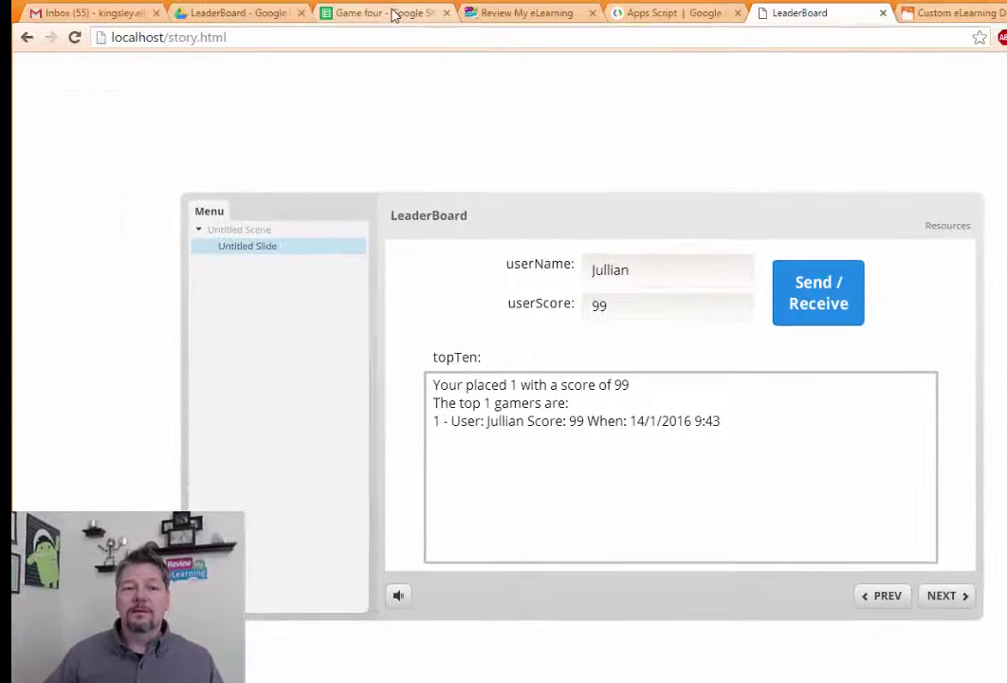
Check the new 99-score row on Game four and move the leaderboard page into its own window.
click(394, 15)
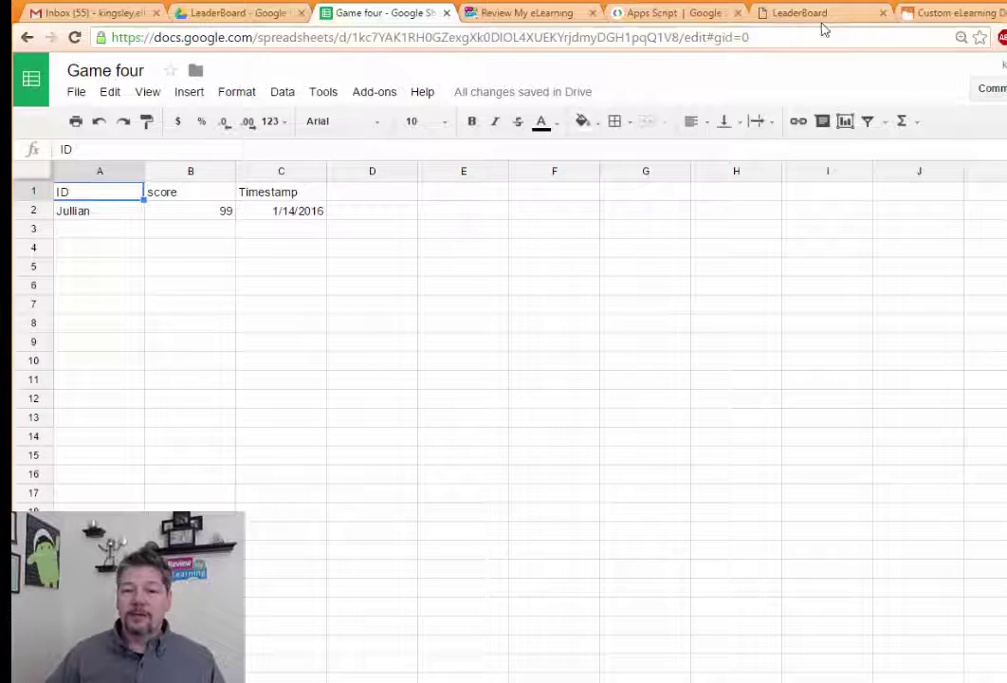
drag(832, 16, 936, 61)
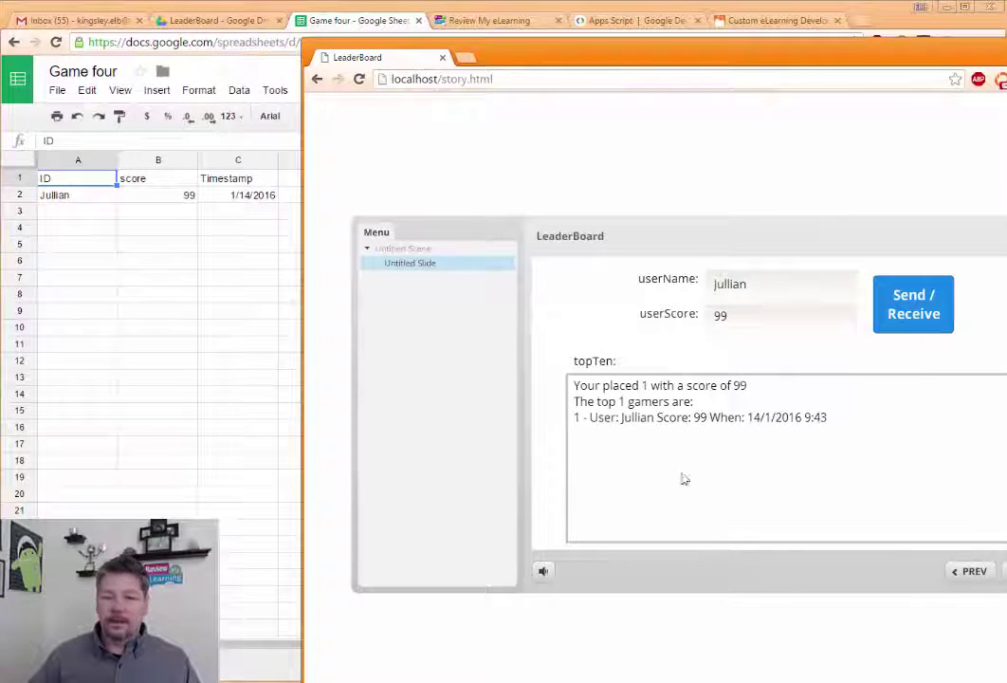
Send a second player name with score 88 from the leaderboard window.
drag(748, 286, 666, 284)
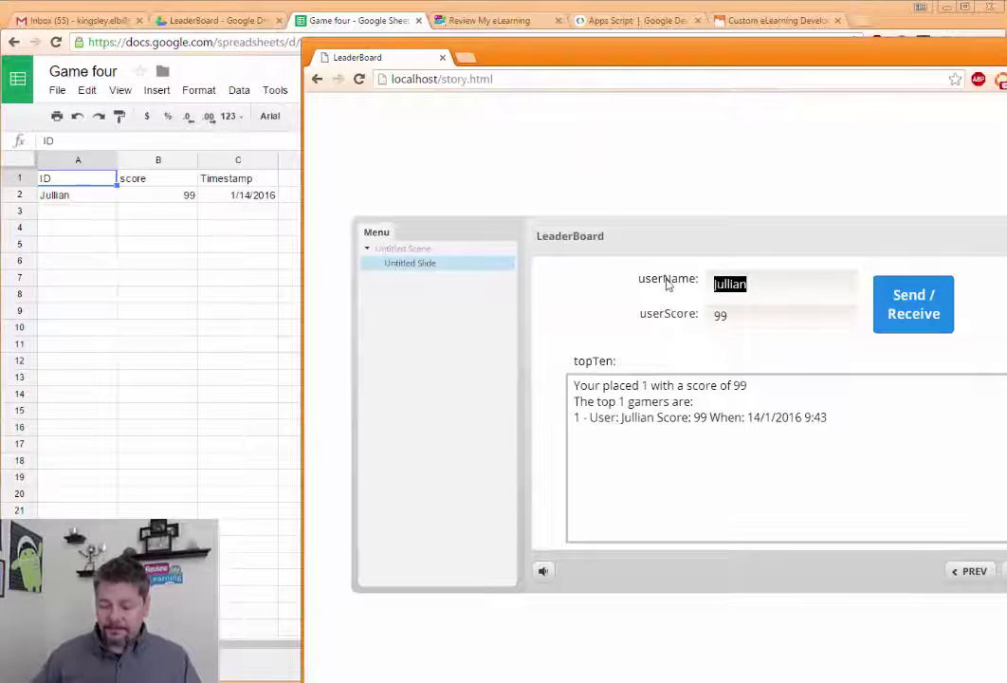
text(Ja)
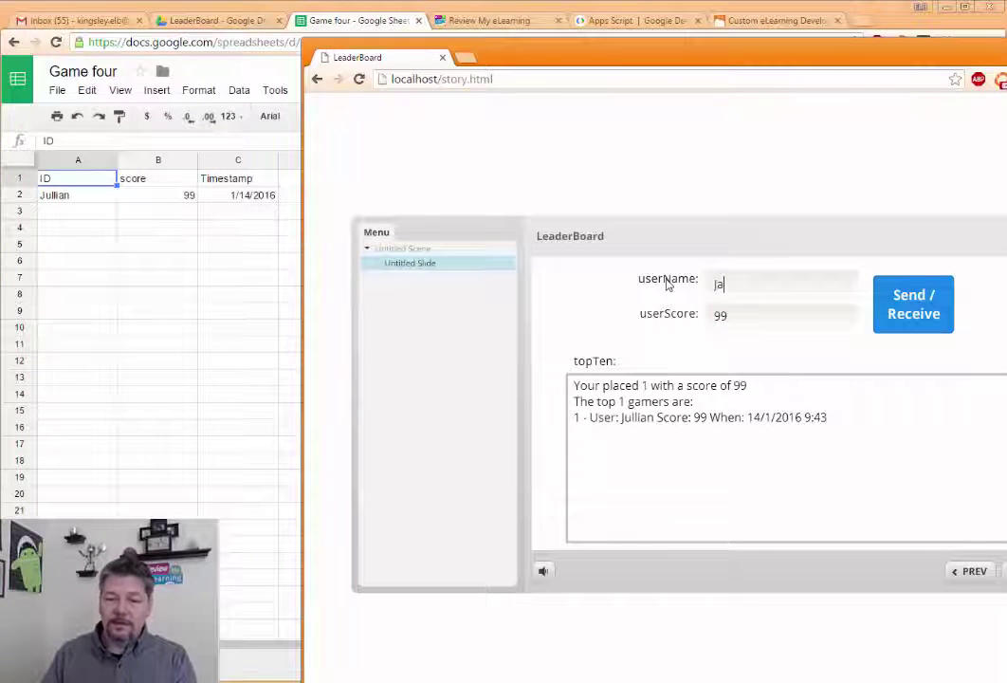
text(ke)
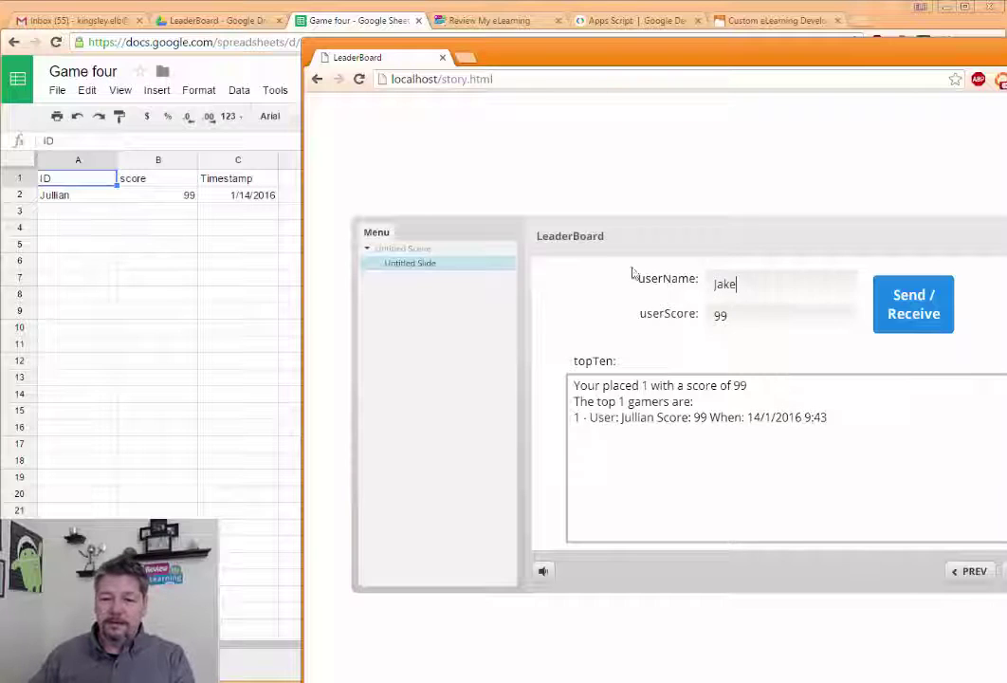
drag(732, 314, 683, 315)
text(88)
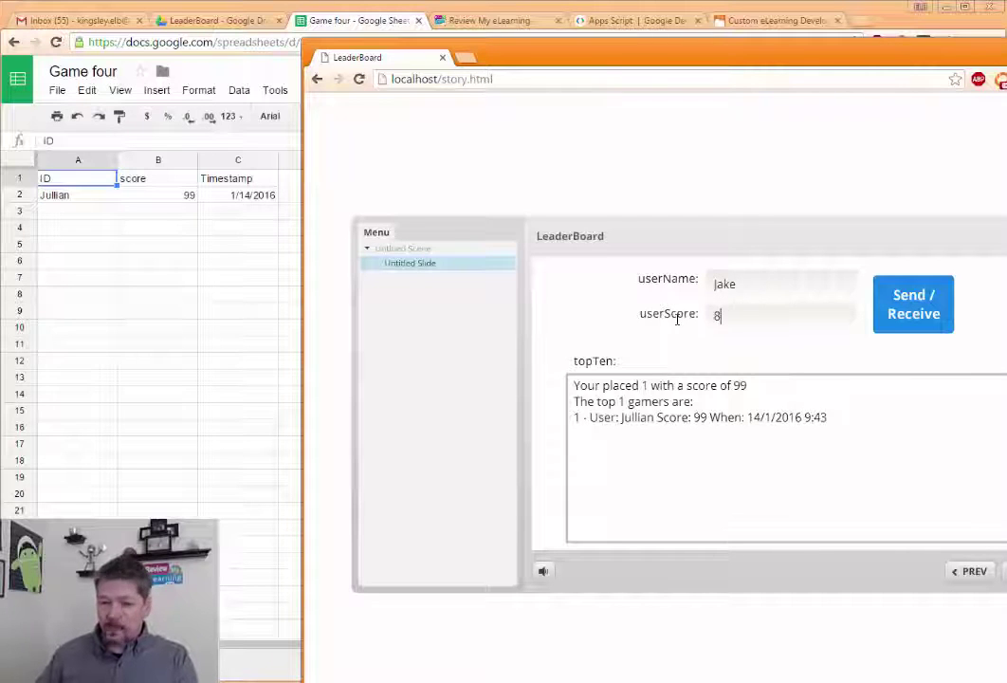
click(913, 313)
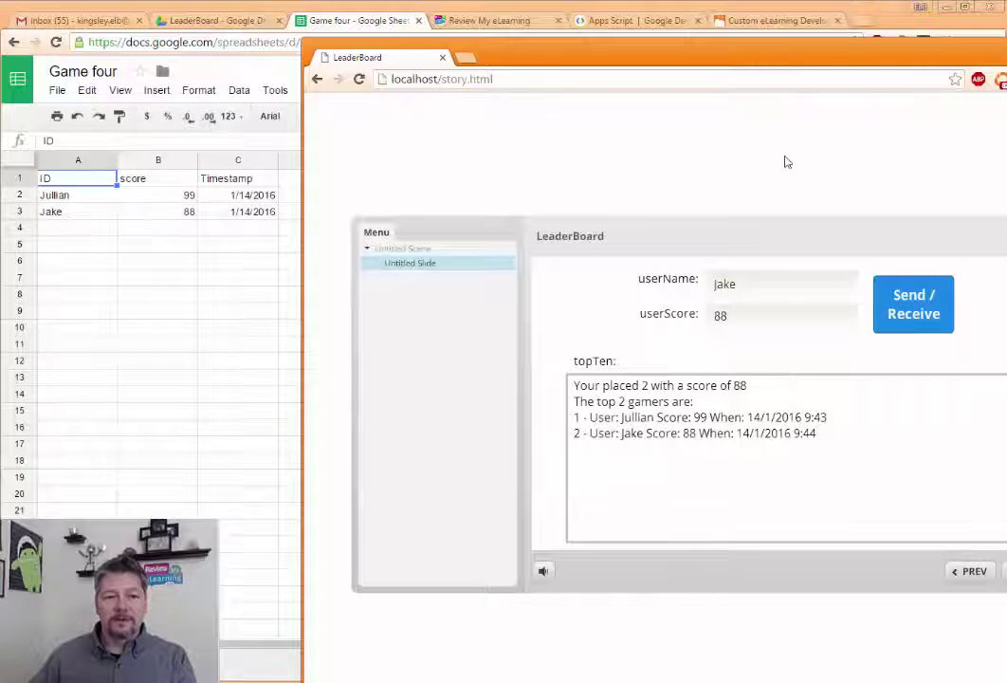
double_click(422, 79)
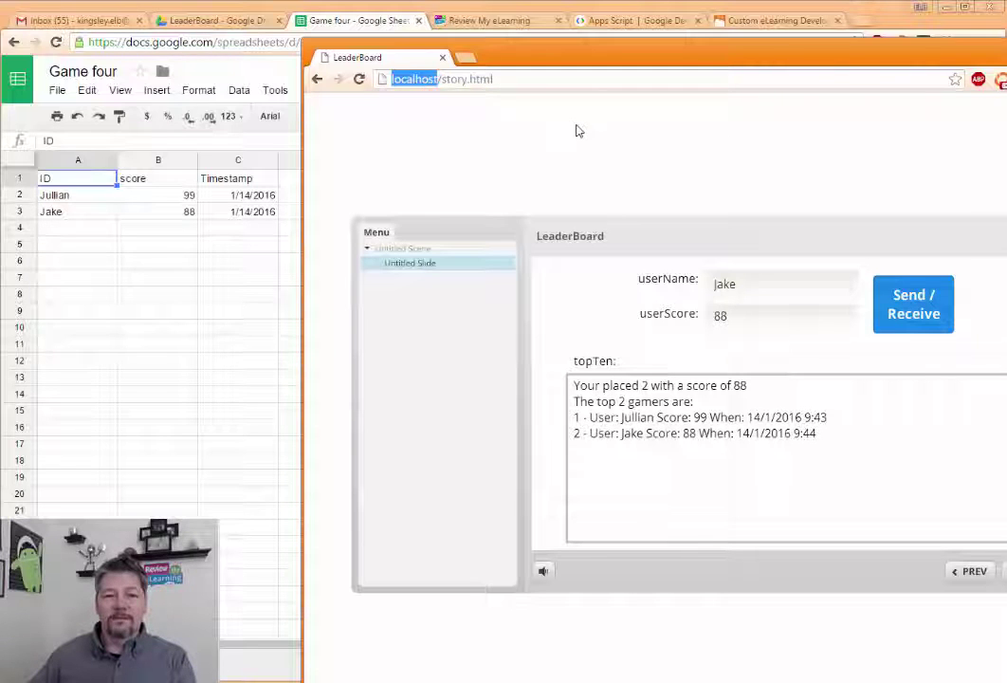